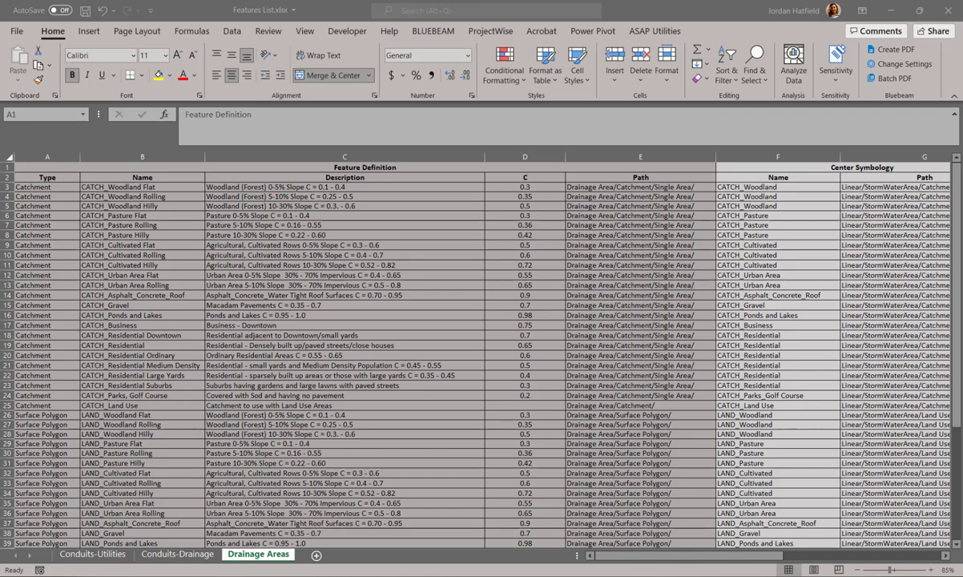
Show ODOT's Table 1 Runoff Coefficients (flat, rolling, hilly) on page 3 of the Appendix F PDF
key("alt+Tab")
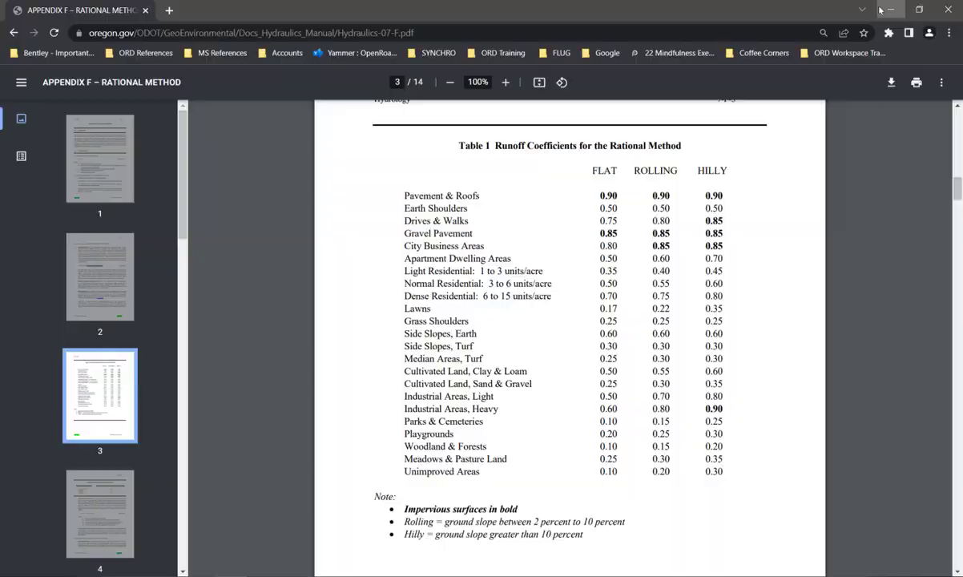
Back in Excel, highlight the CATCH names B3:B25, the LAND names B26:B47, then row 25 (CATCH_Land Use)
key("alt+Tab")
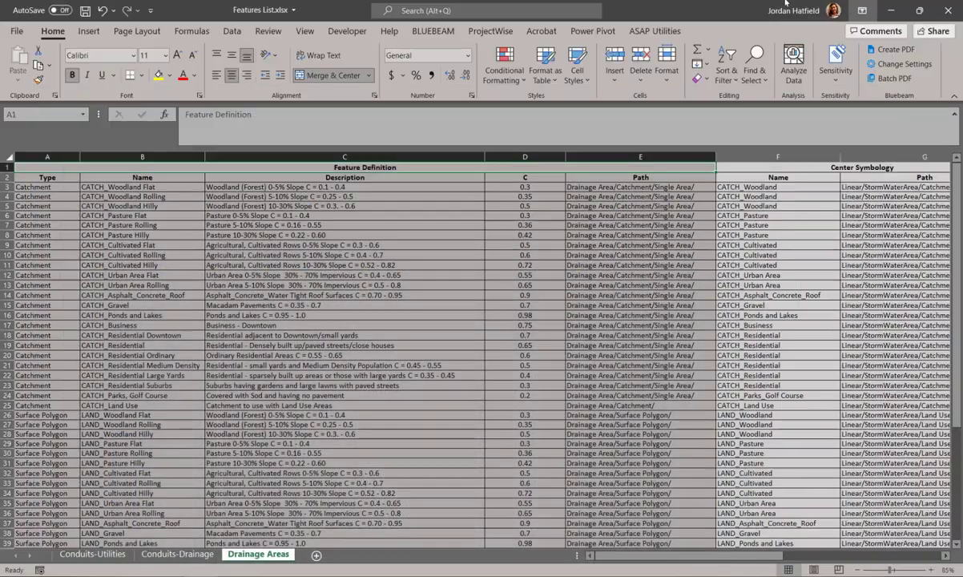
left_click(175, 187)
left_click_drag(175, 187, 182, 404)
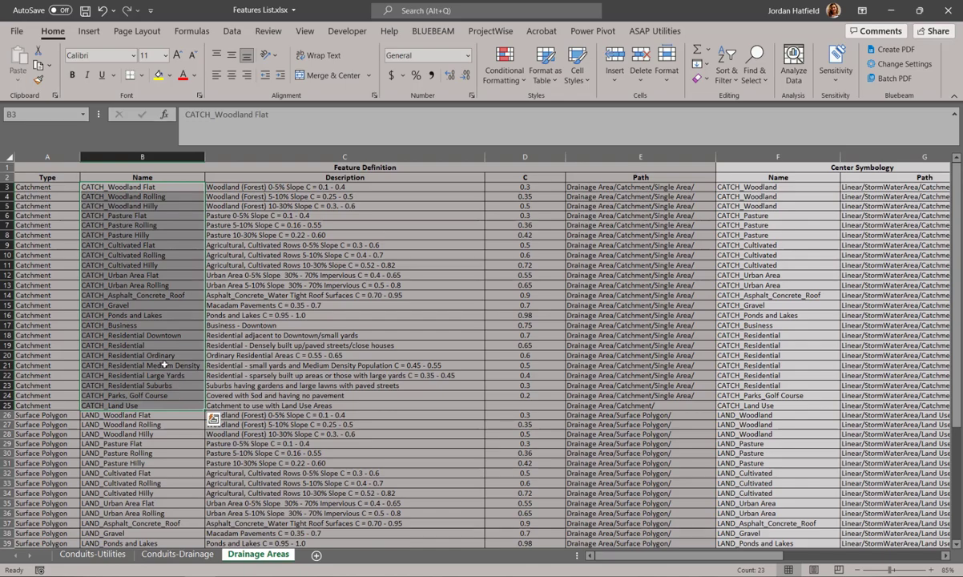
scroll(163, 365, "down", 6)
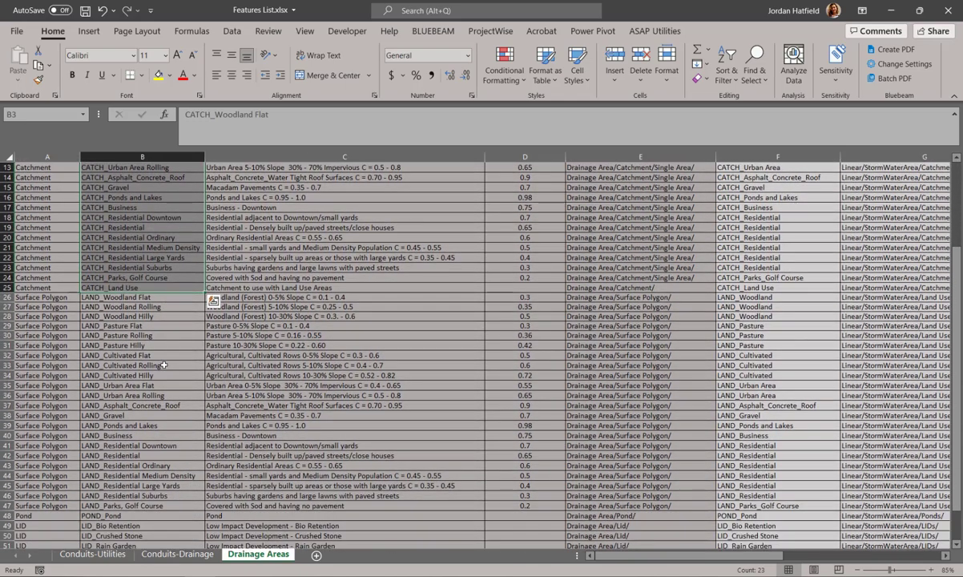
left_click_drag(150, 237, 184, 447)
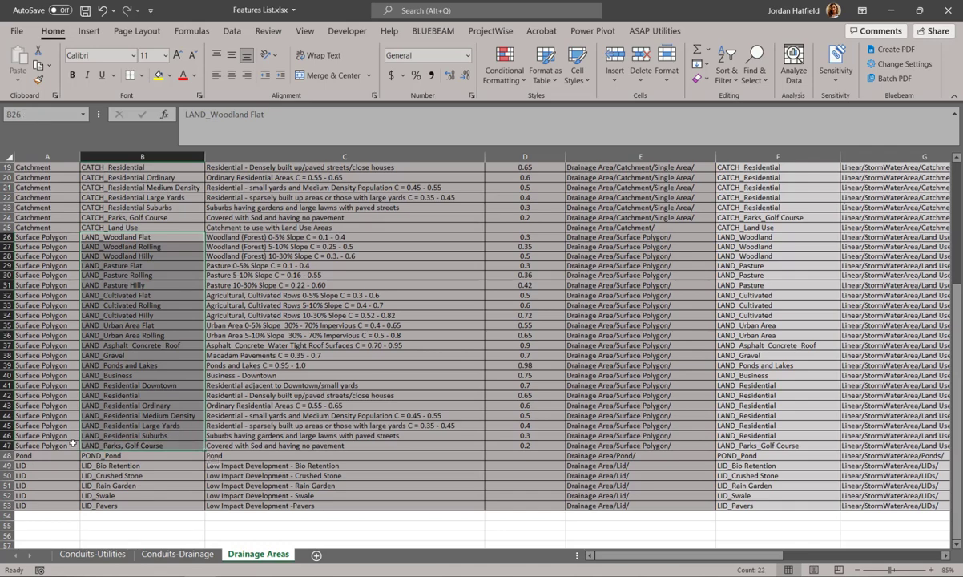
left_click(10, 227)
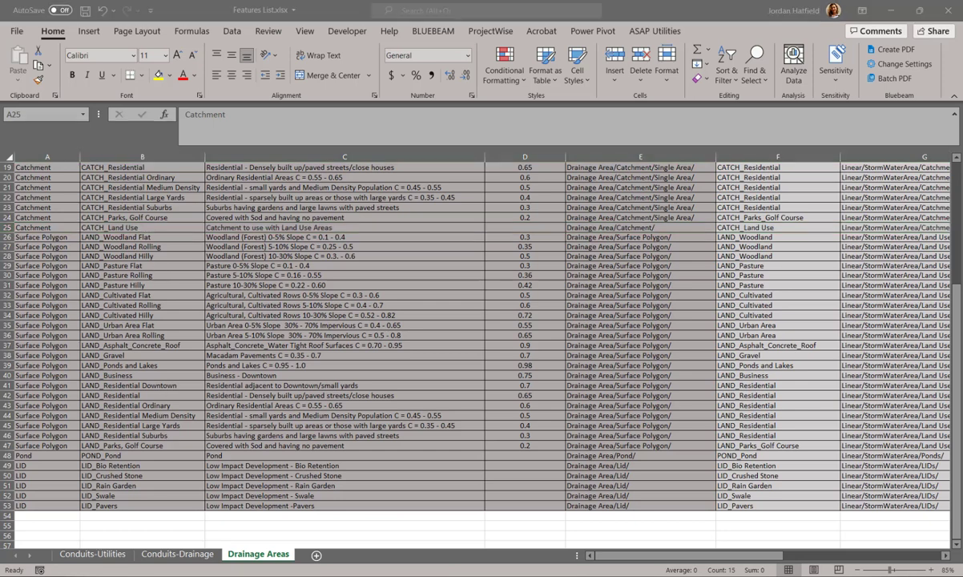
scroll(89, 302, "up", 2)
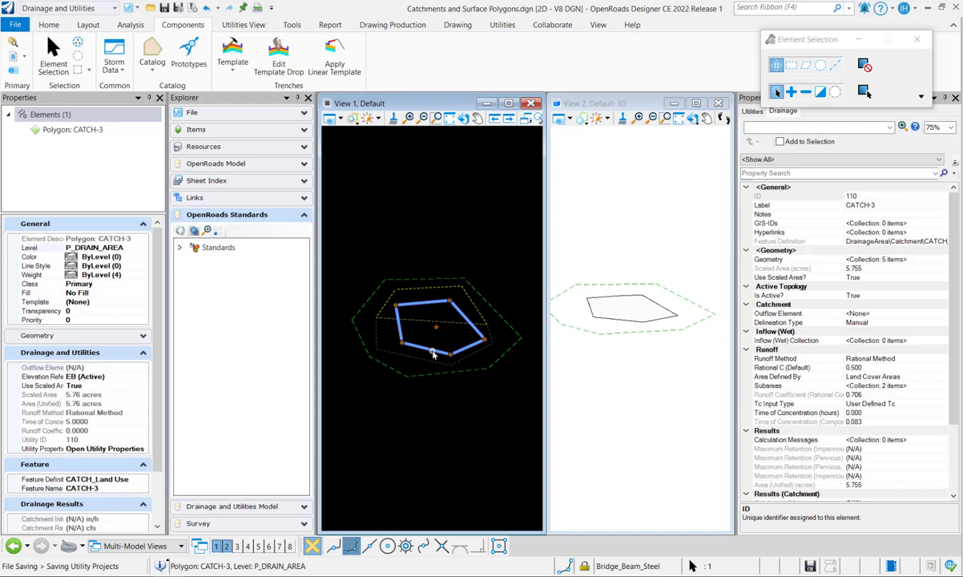
mouse_move(432, 353)
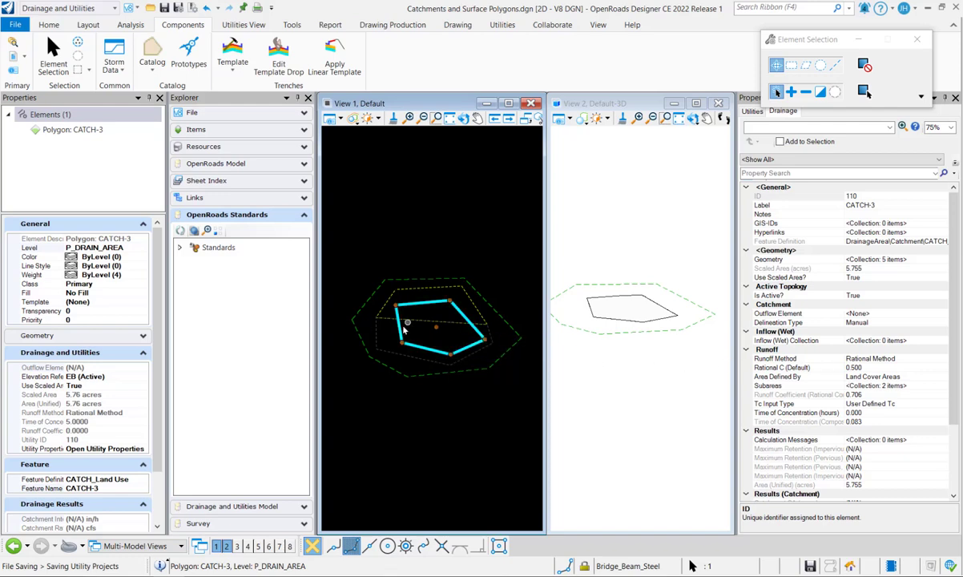
left_click(388, 351)
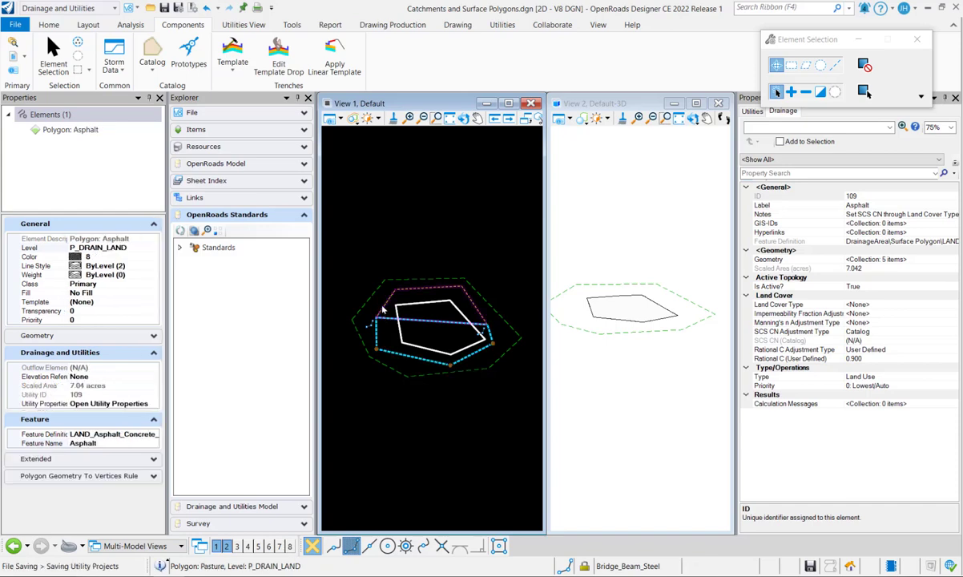
left_click(379, 343)
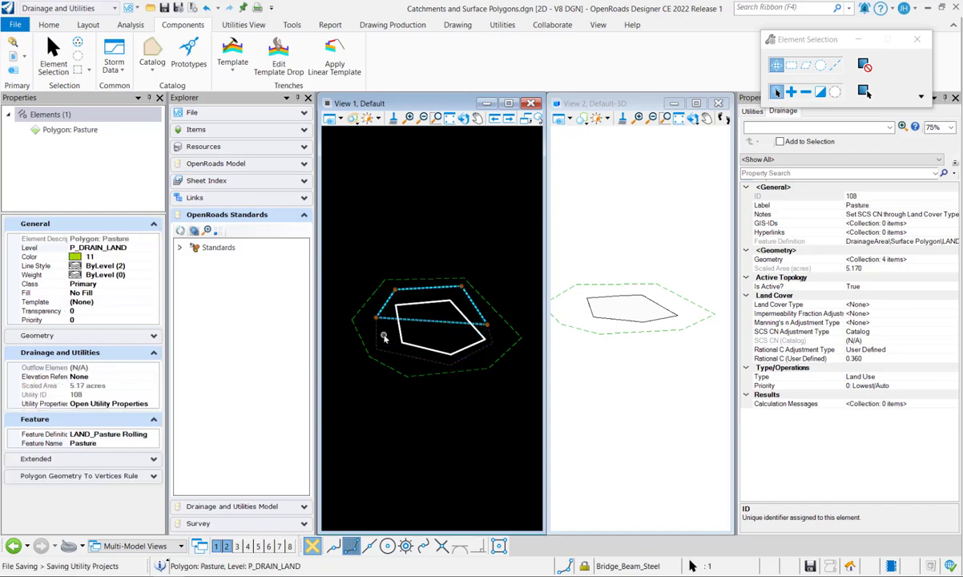
left_click(399, 331)
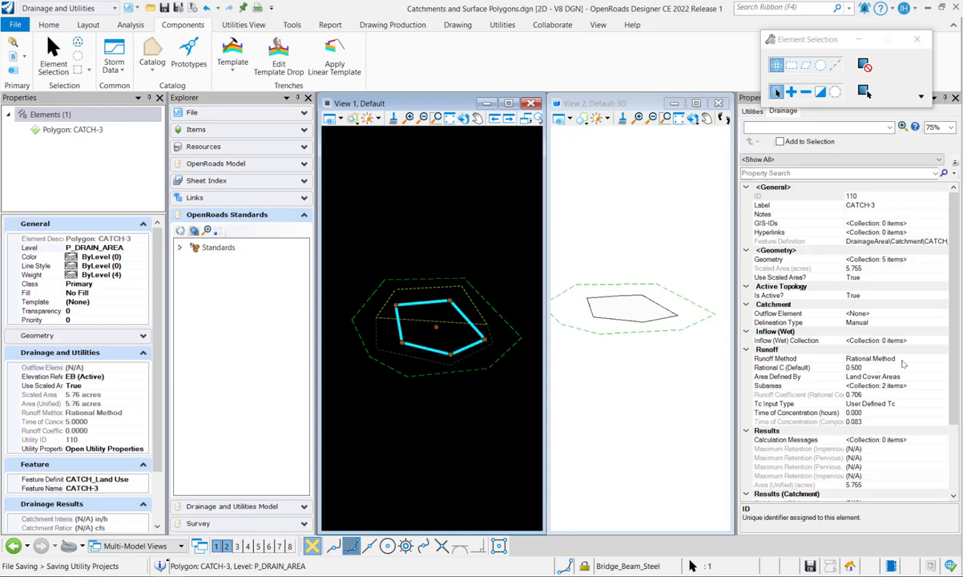
Set CATCH-3's Runoff Method property to Unit Hydrograph
left_click(944, 360)
left_click(943, 360)
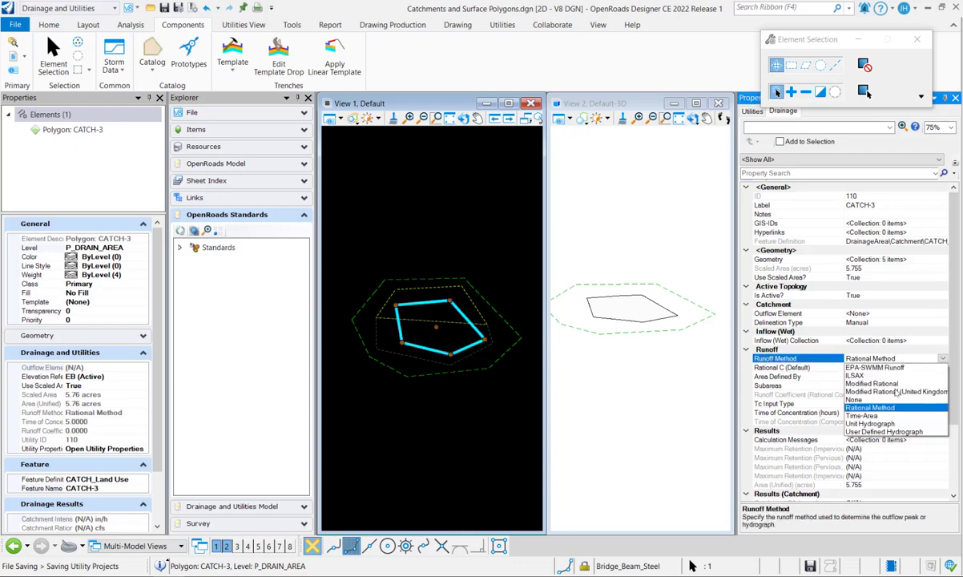
left_click(868, 423)
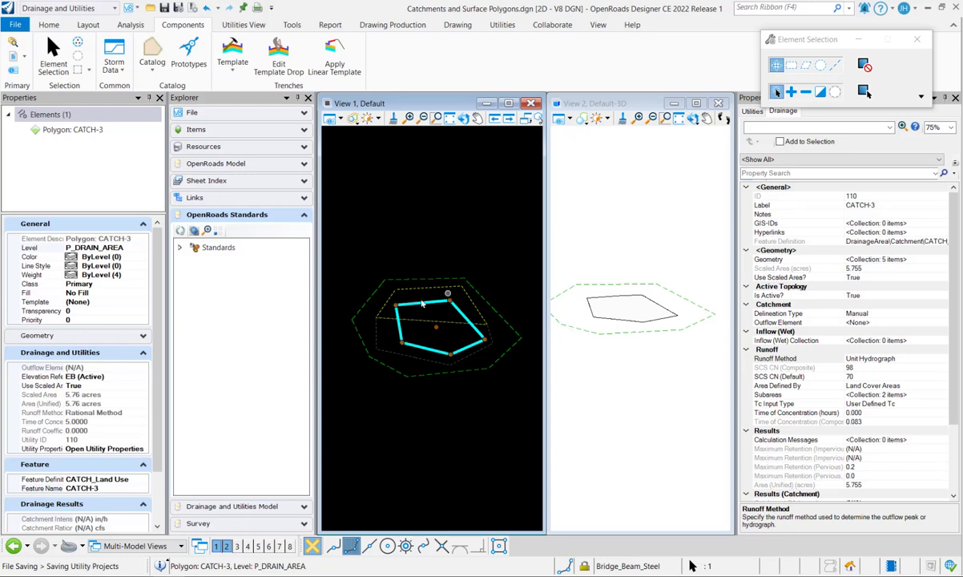
For the Asphalt polygon, import the Impervious Areas paved parking lots land cover from the engineering library
left_click(375, 343)
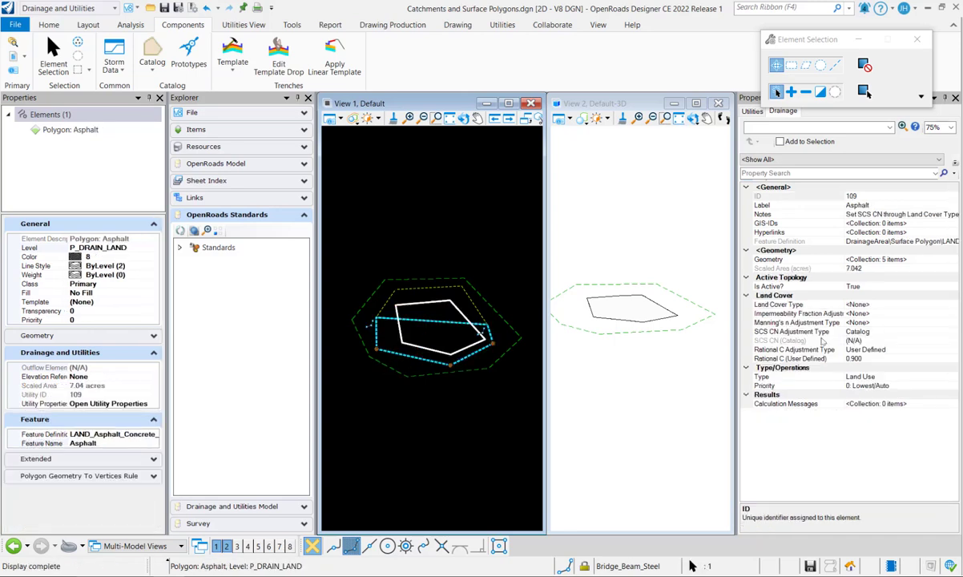
left_click(952, 305)
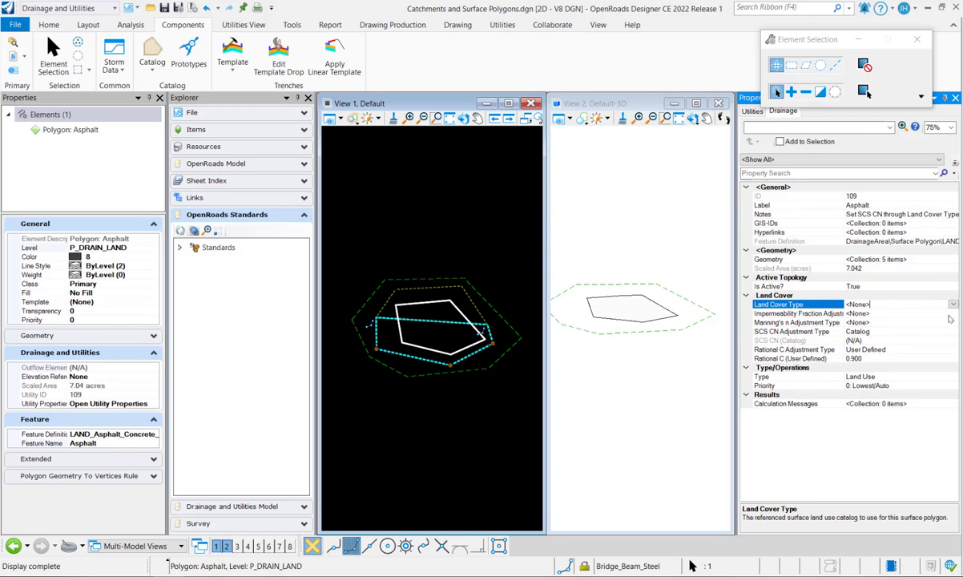
left_click(889, 304)
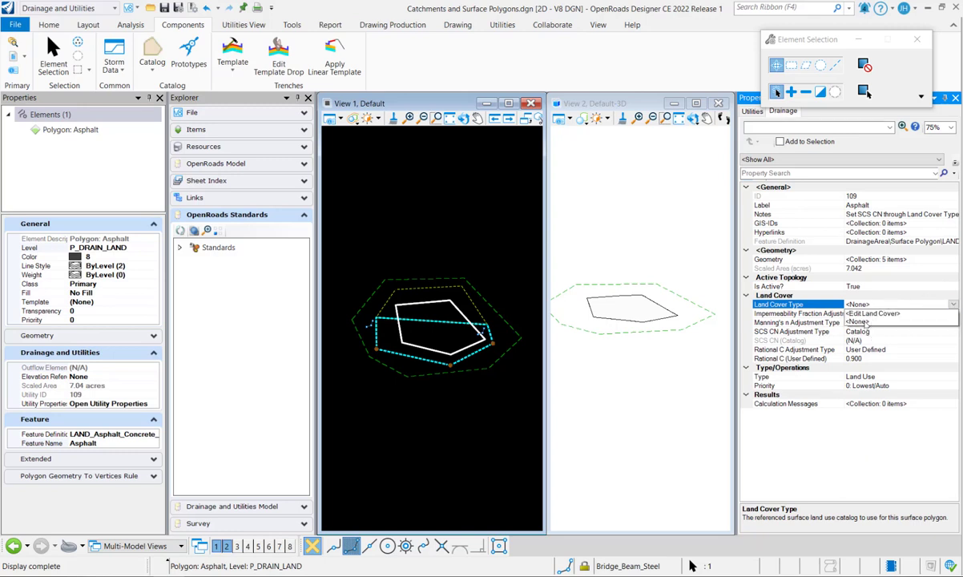
left_click(869, 313)
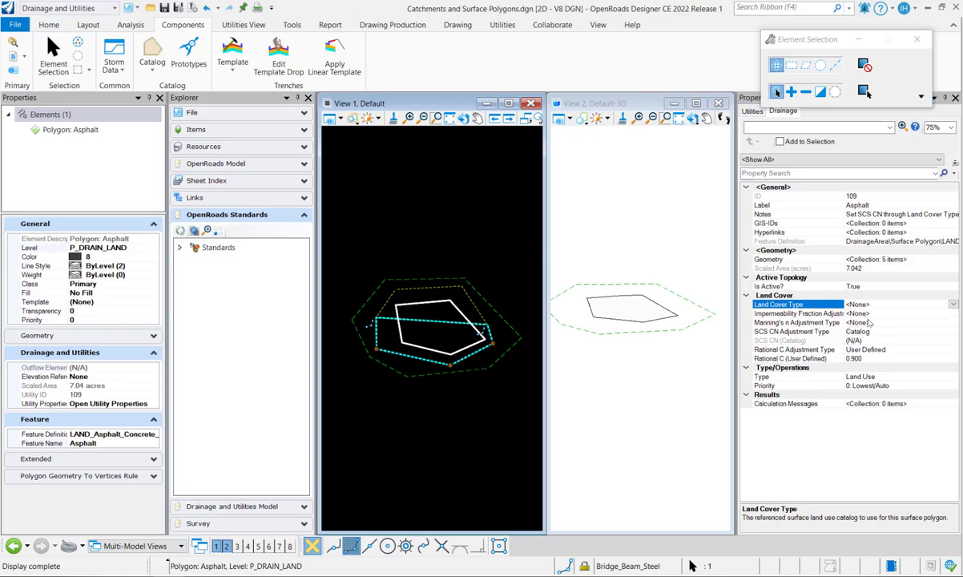
left_click(330, 166)
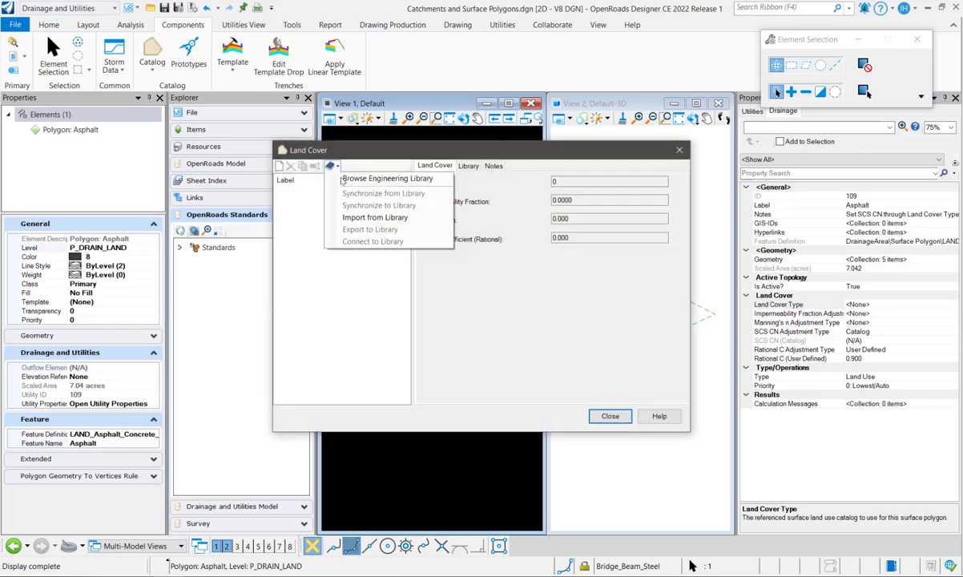
left_click(358, 218)
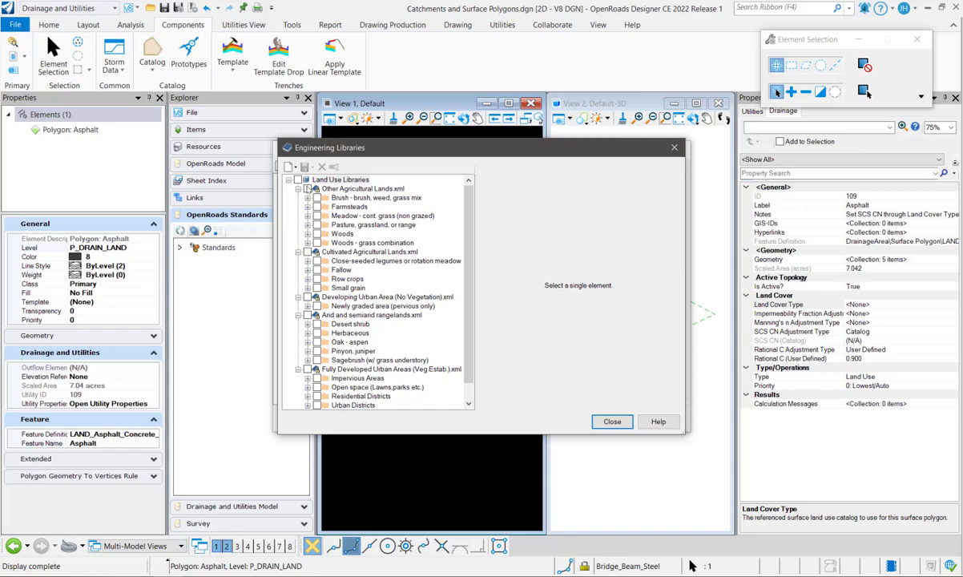
scroll(377, 321, "down", 1)
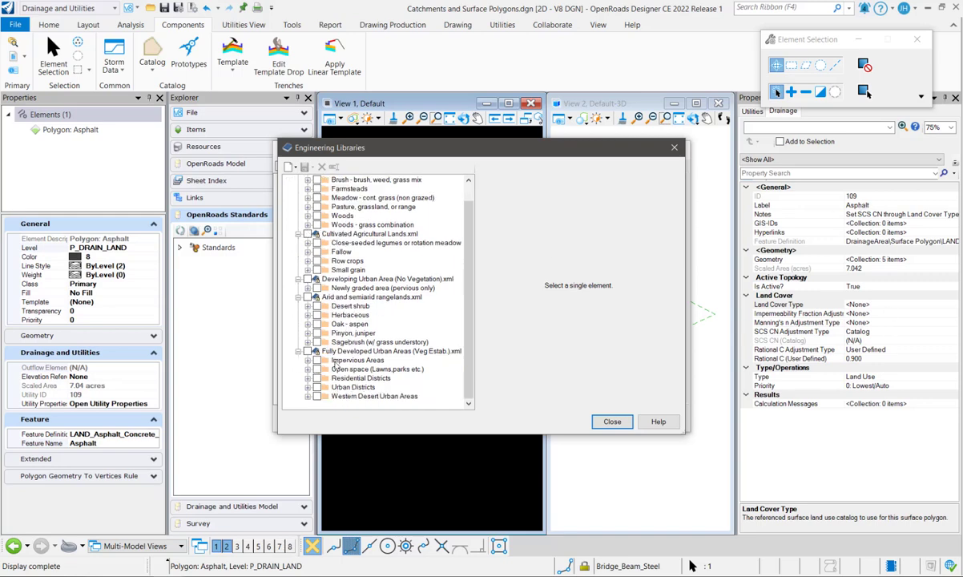
left_click(309, 342)
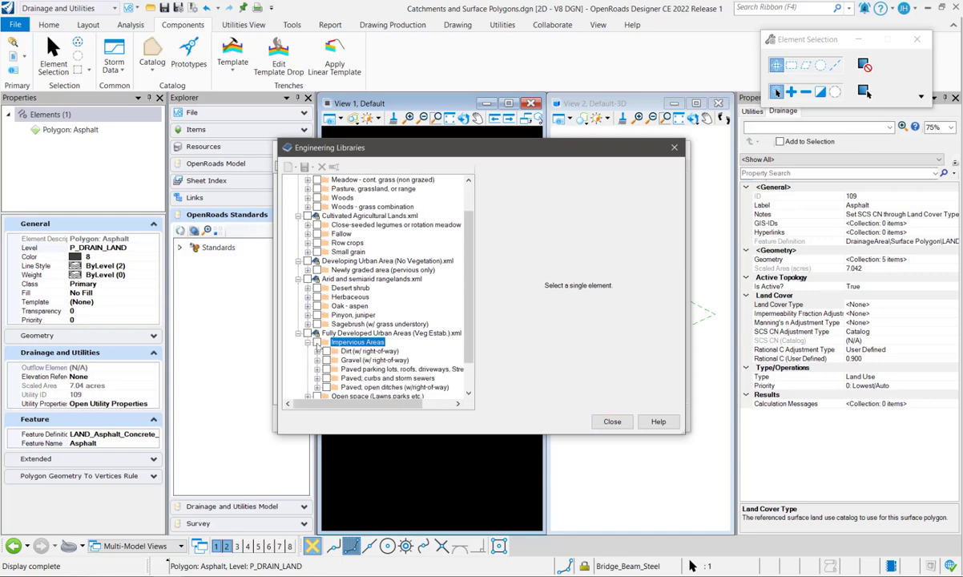
left_click(325, 370)
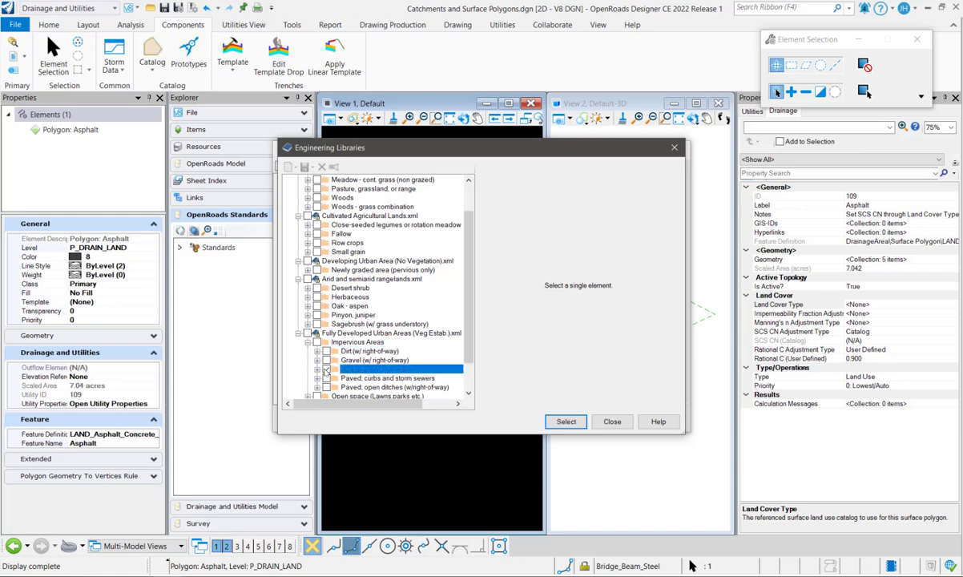
left_click(565, 421)
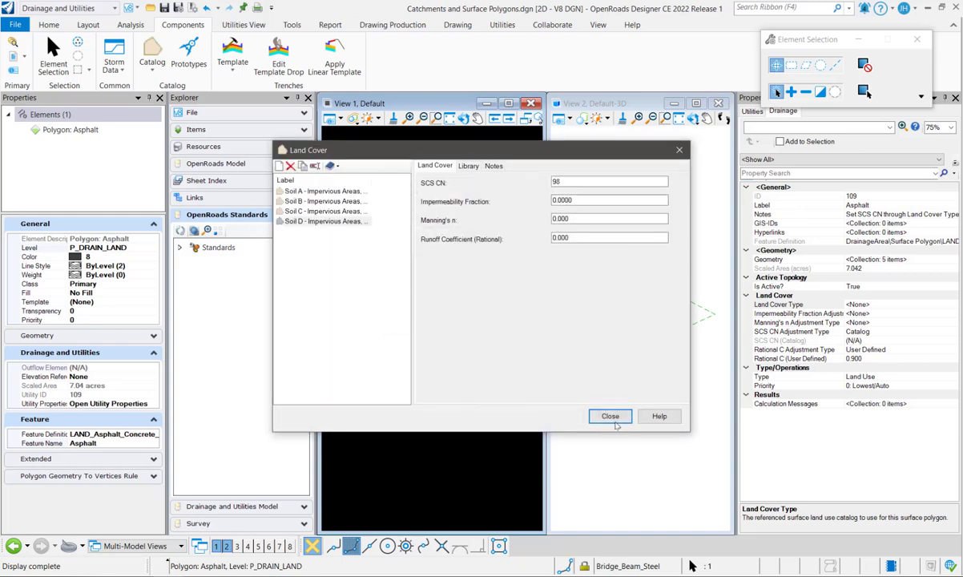
Assign Soil B - Impervious Areas as the Asphalt polygon's land cover type
left_click(611, 416)
left_click(878, 304)
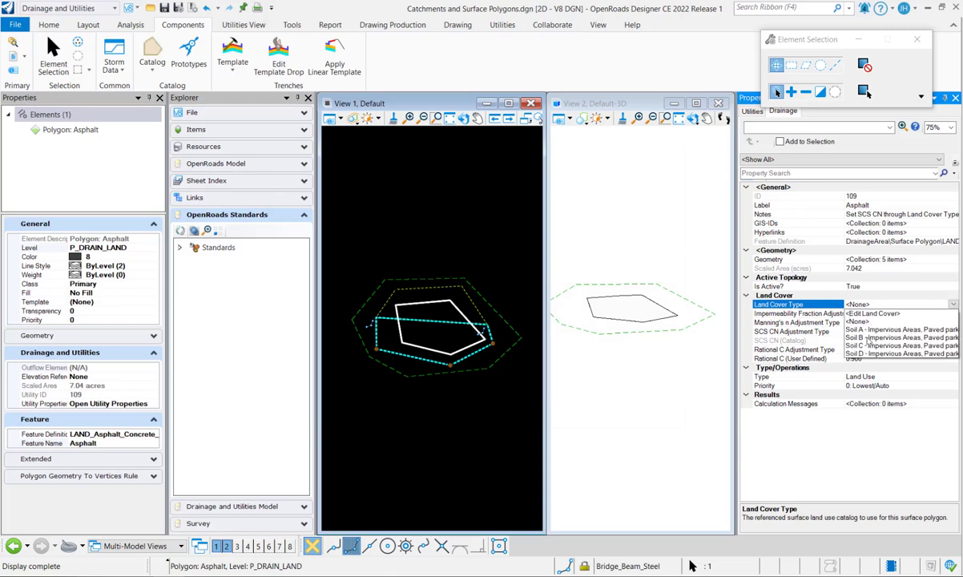
left_click(881, 338)
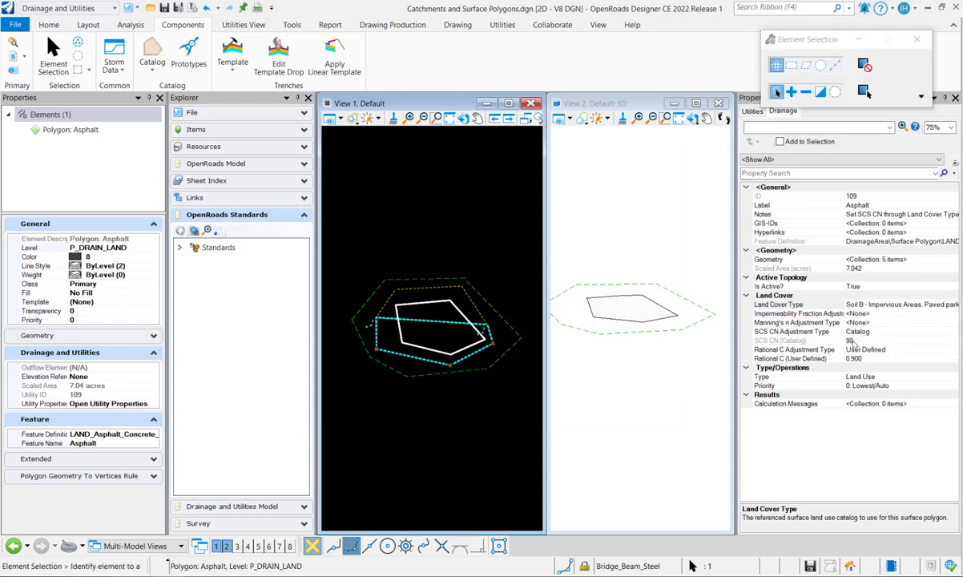
For the Pasture polygon, import the fair-condition pasture, grassland, or range land covers from the engineering library
left_click(429, 286)
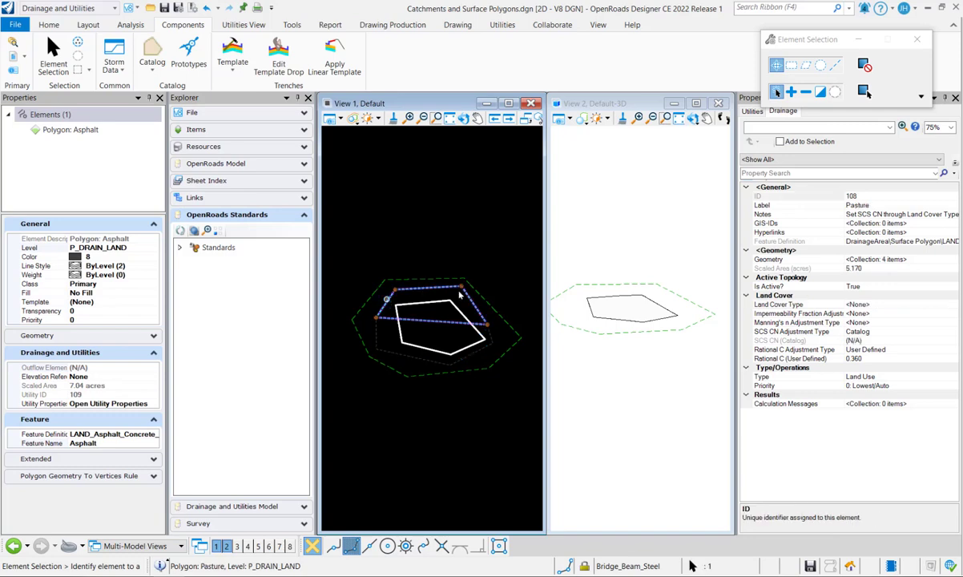
left_click(857, 305)
left_click(865, 304)
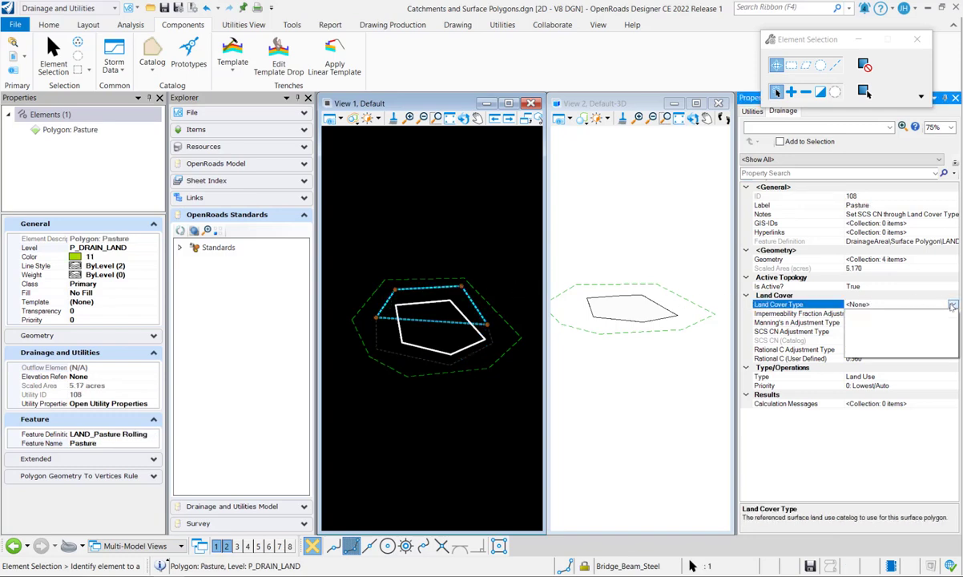
left_click(873, 314)
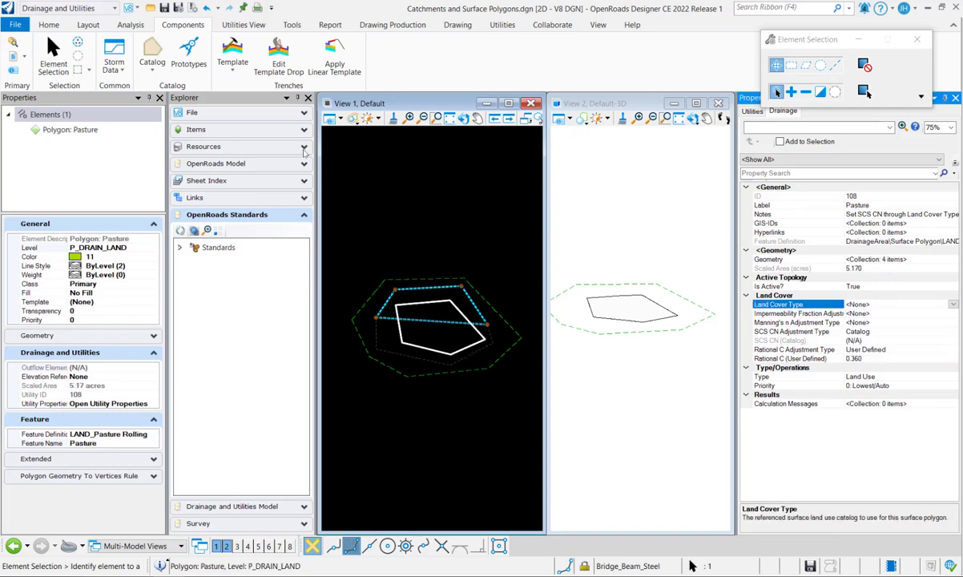
left_click(333, 165)
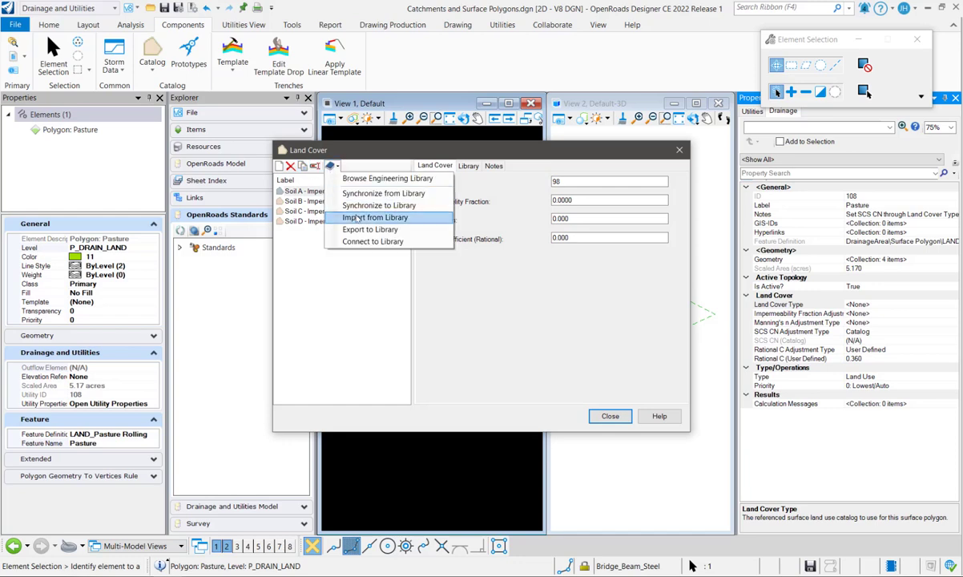
left_click(358, 217)
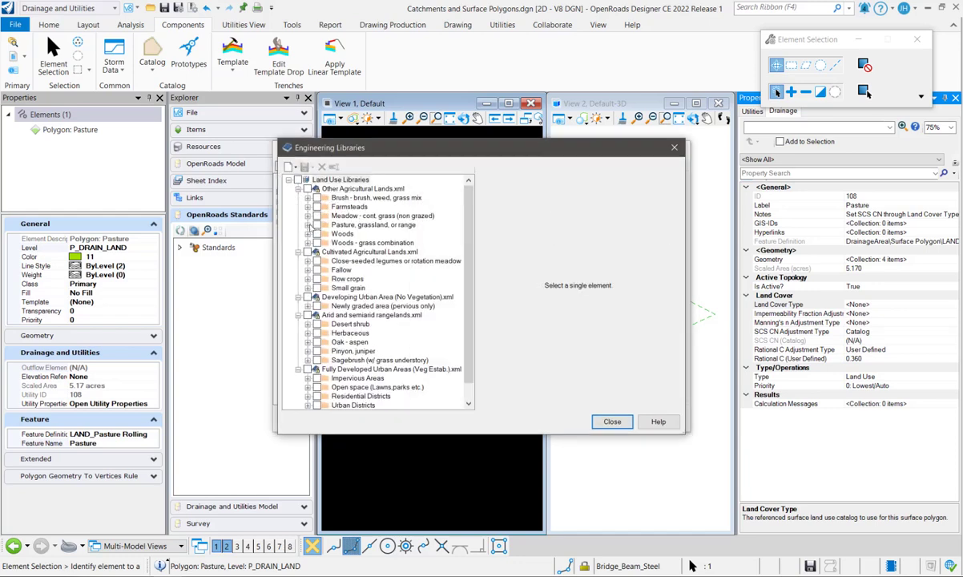
left_click(308, 225)
left_click(326, 233)
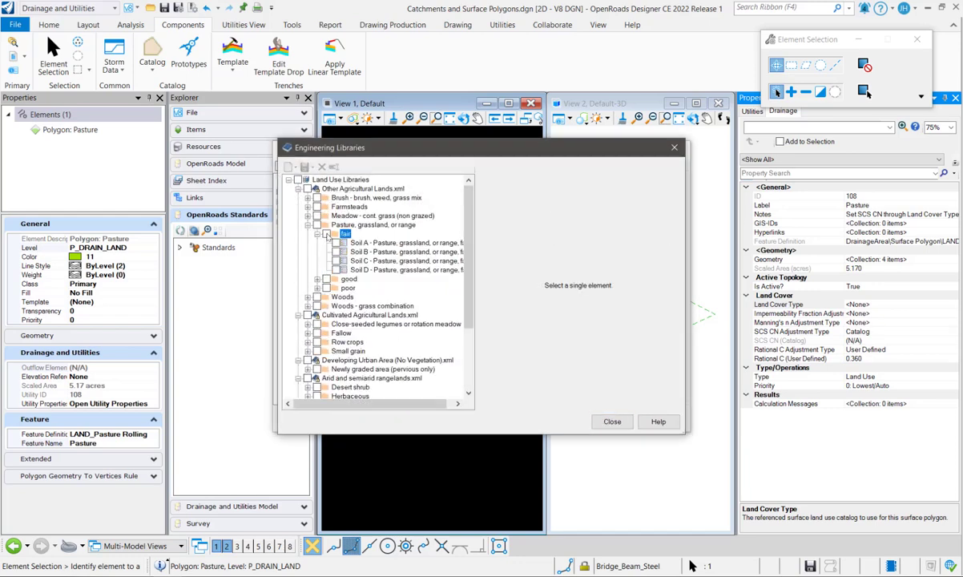
left_click(566, 422)
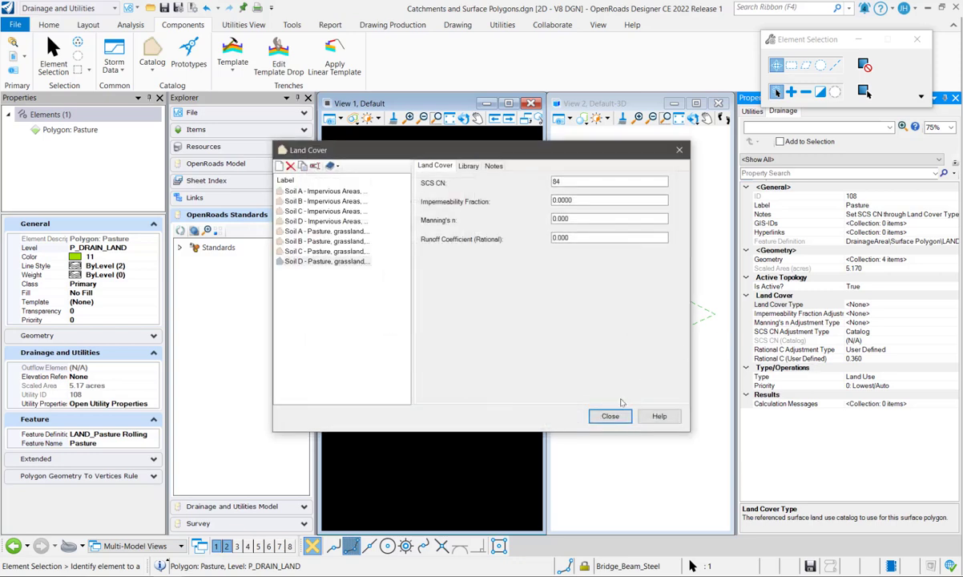
Assign the Soil B pasture/grassland (fair) land cover to the Pasture polygon
left_click(605, 410)
left_click(926, 305)
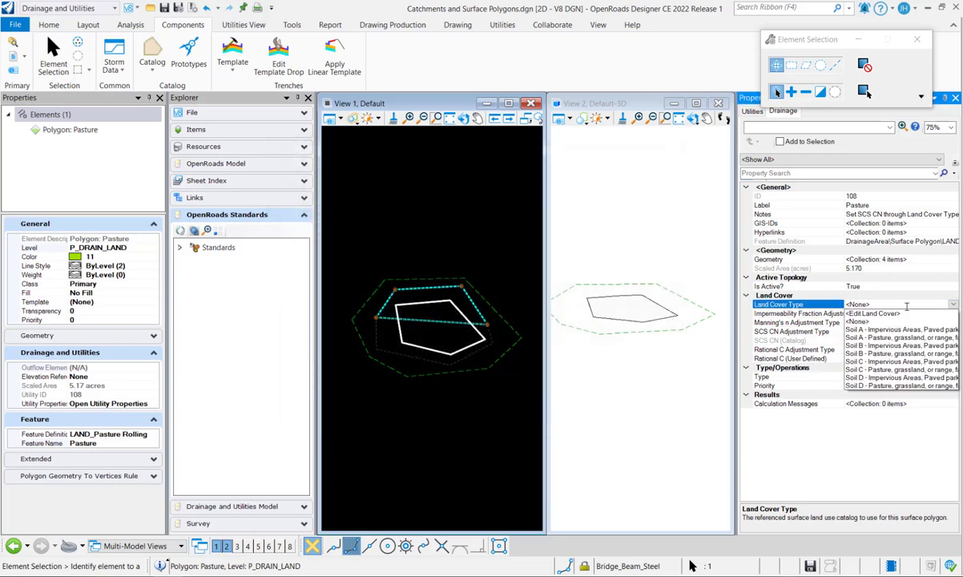
left_click(880, 354)
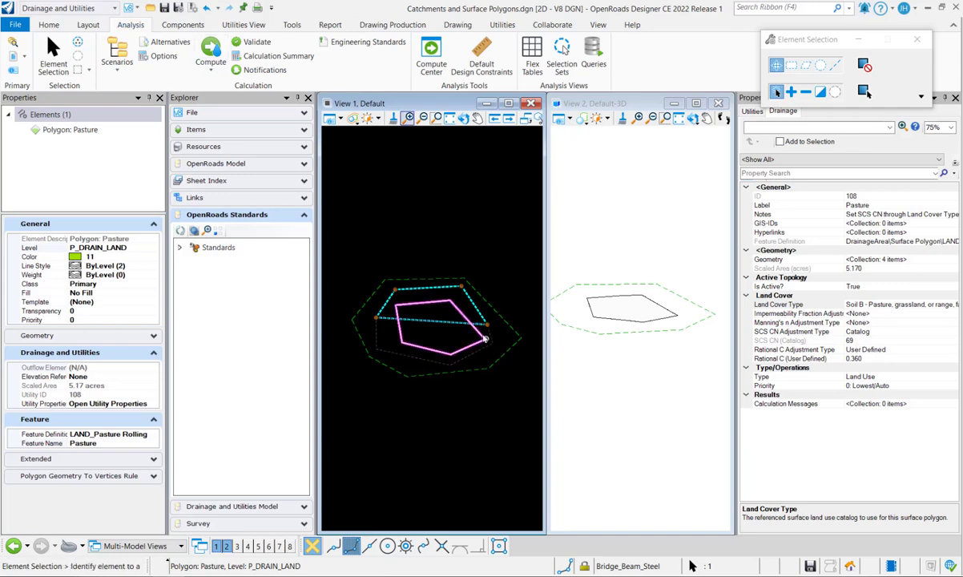
With CATCH-3 selected, run Analysis > Compute and acknowledge the completion message
left_click(484, 340)
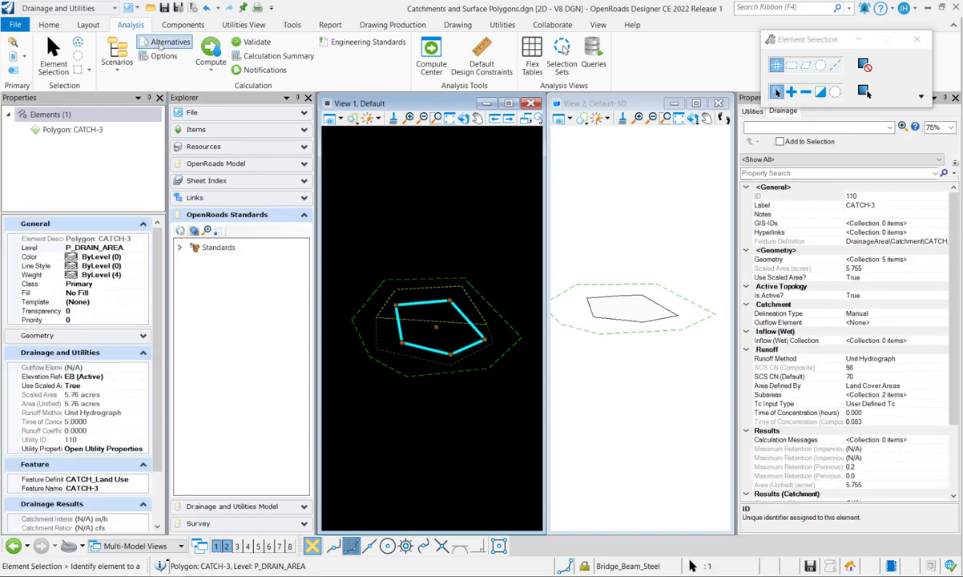
left_click(221, 71)
left_click(241, 99)
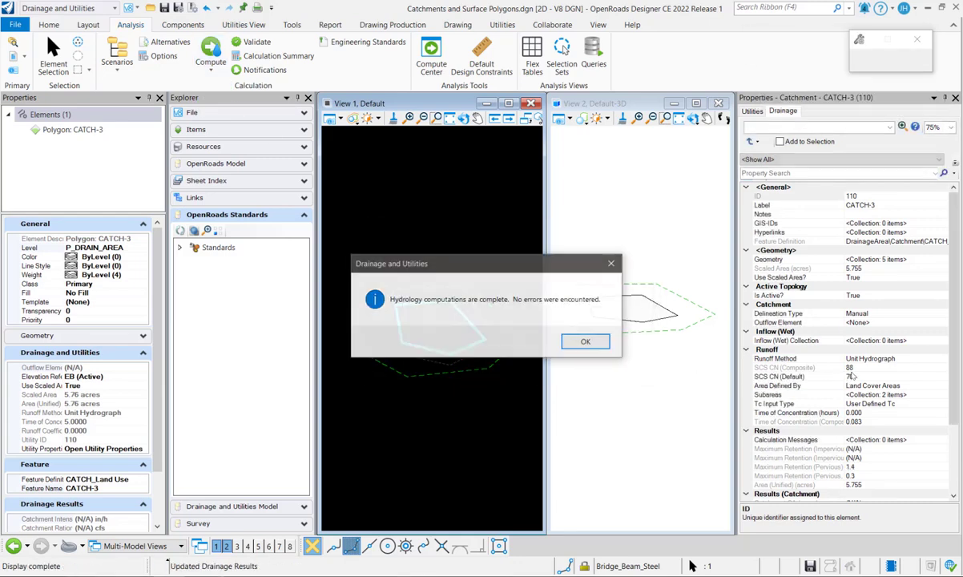
left_click(578, 340)
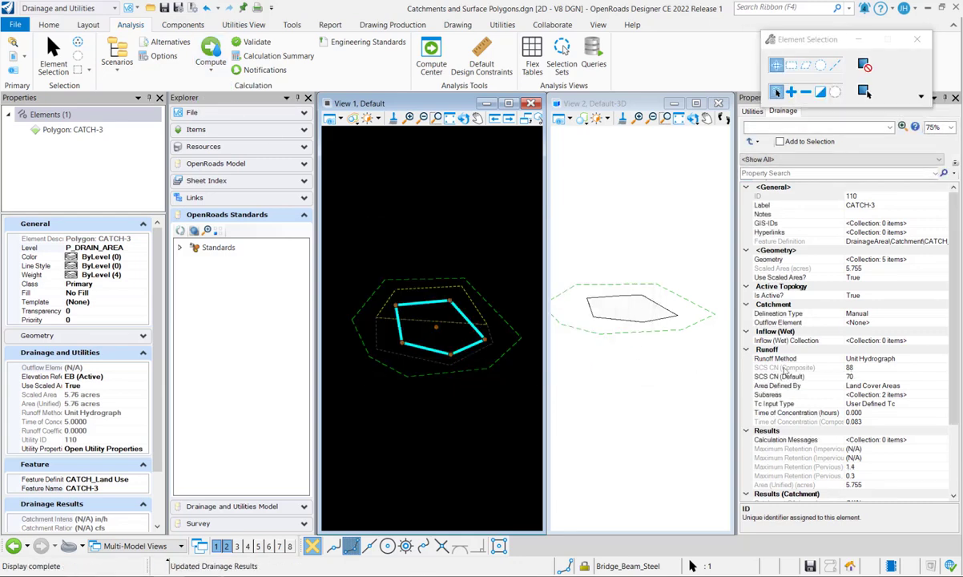
Review CATCH-3's pasture and asphalt subarea breakdown behind its composite CN of 88
left_click(901, 394)
left_click(948, 395)
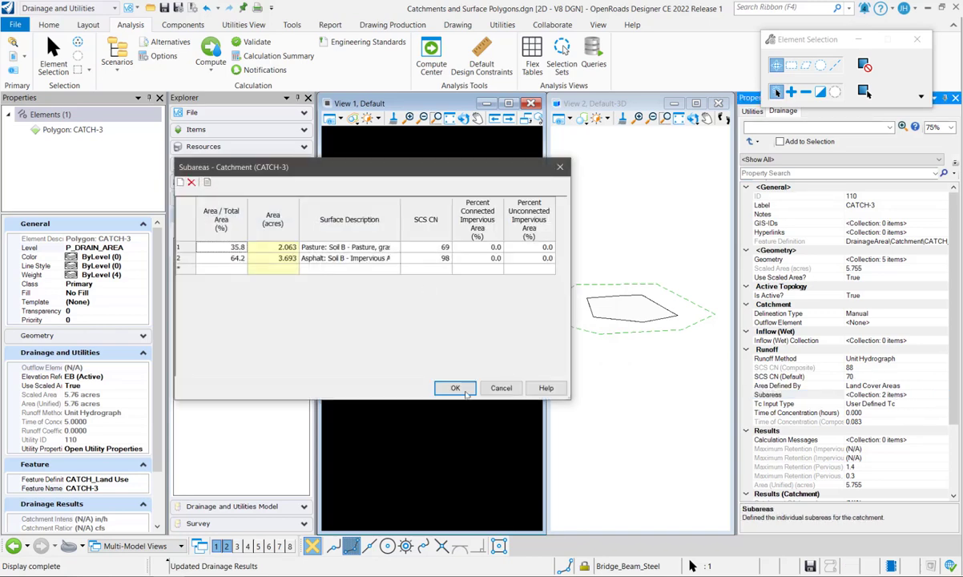
left_click(455, 388)
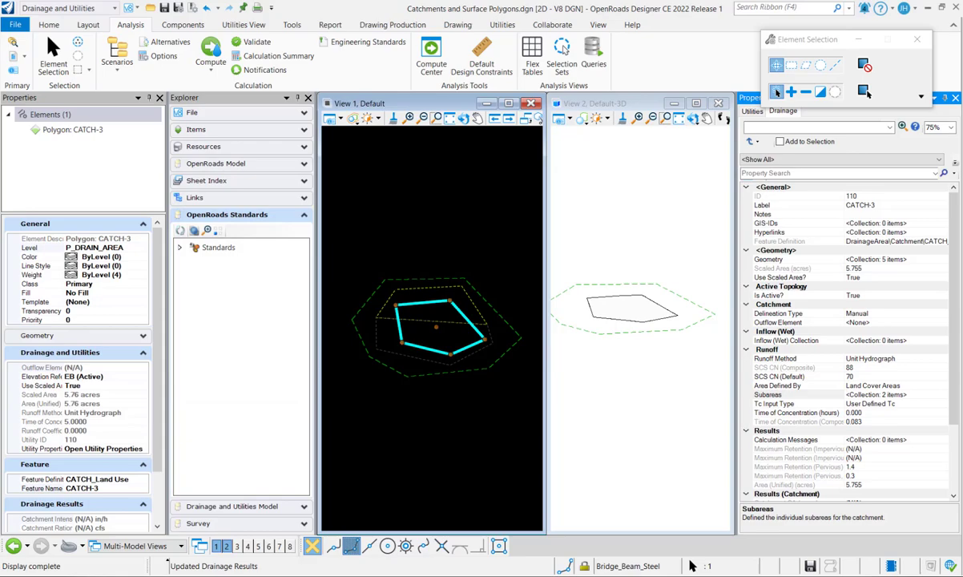
In Features List.xlsx, select the Pond row 48 and the five LID rows 49–53
key("alt+Tab")
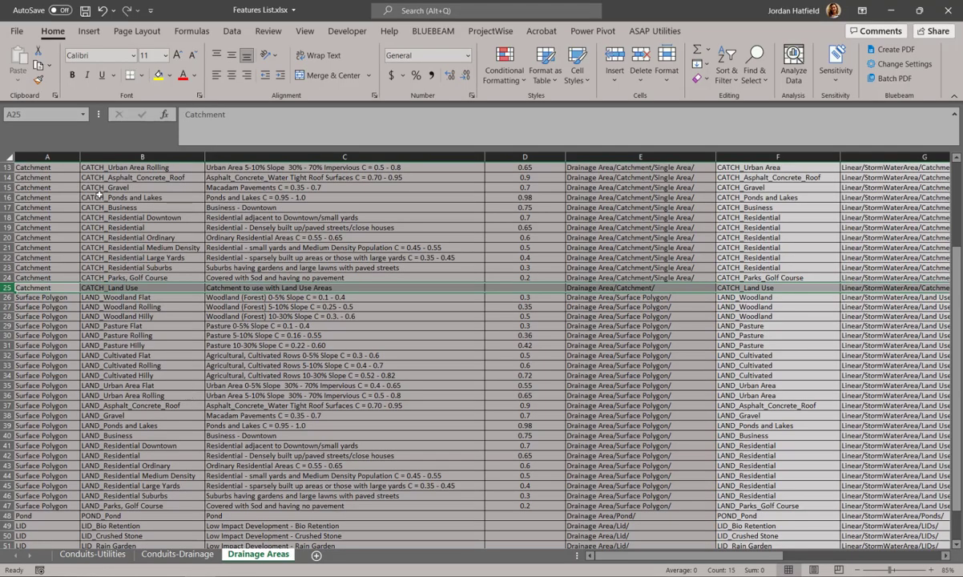
scroll(146, 436, "down", 5)
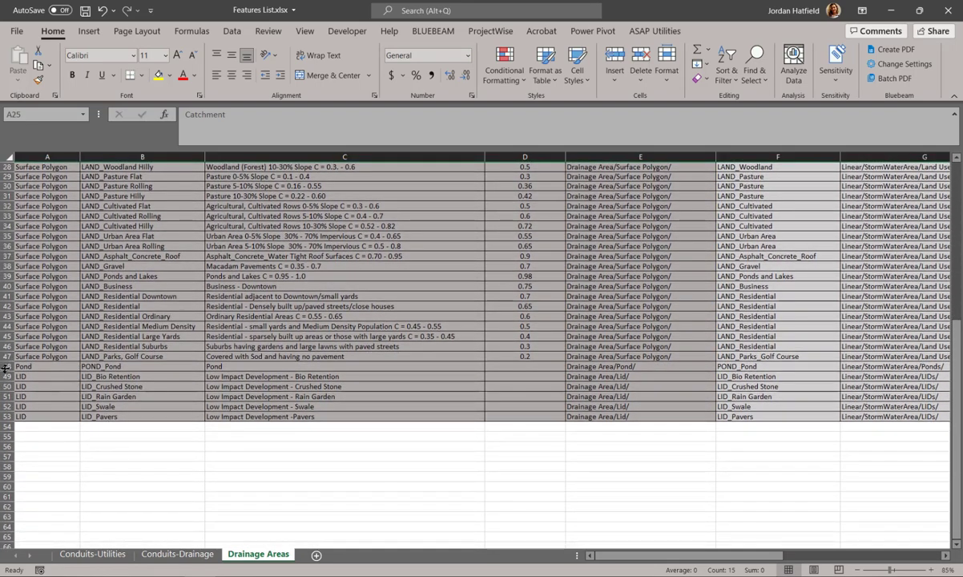
left_click(5, 366)
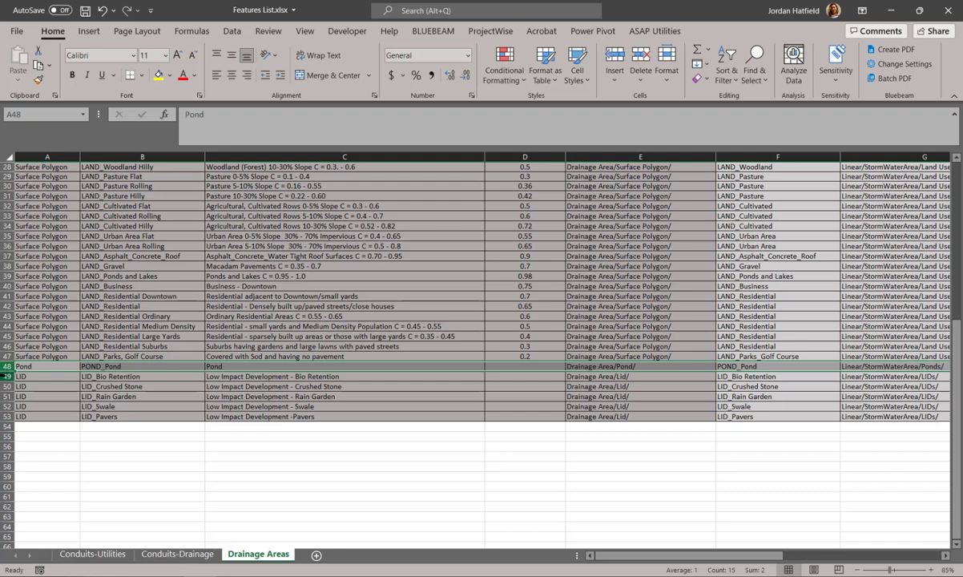
left_click_drag(6, 376, 6, 416)
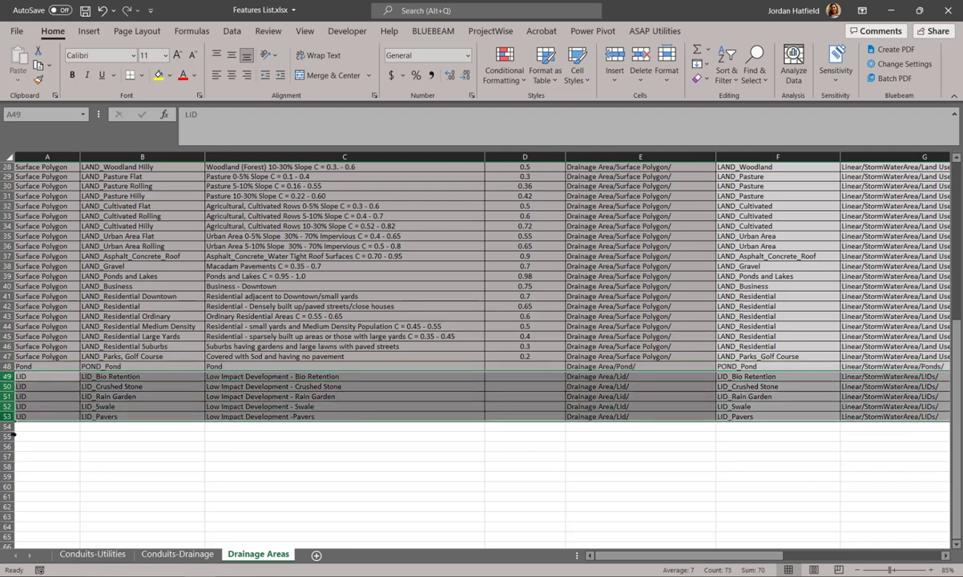